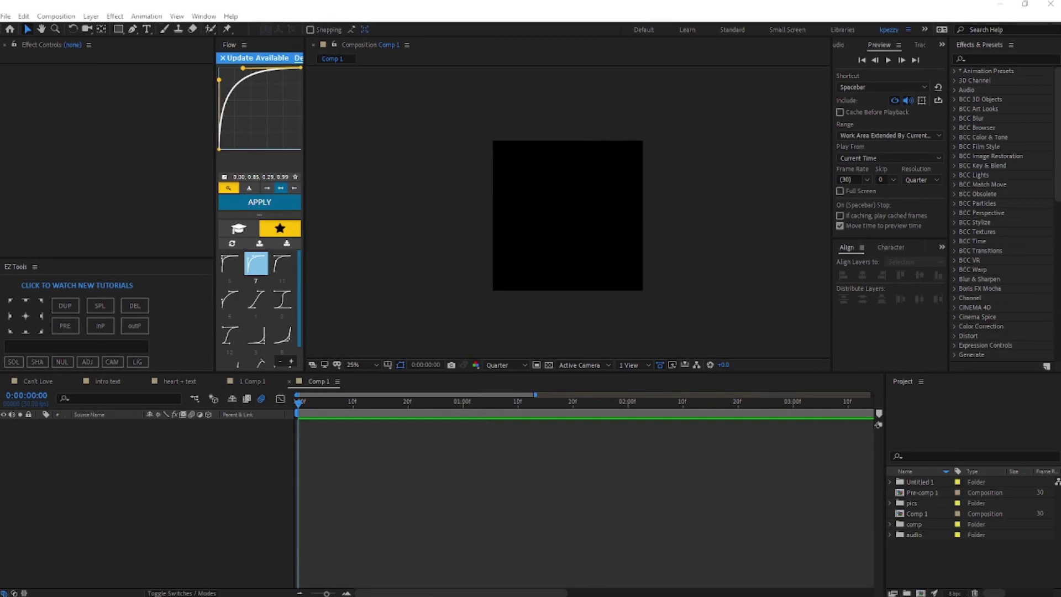
Create a new text layer in Comp 1 for the words "You da best".
right_click(421, 473)
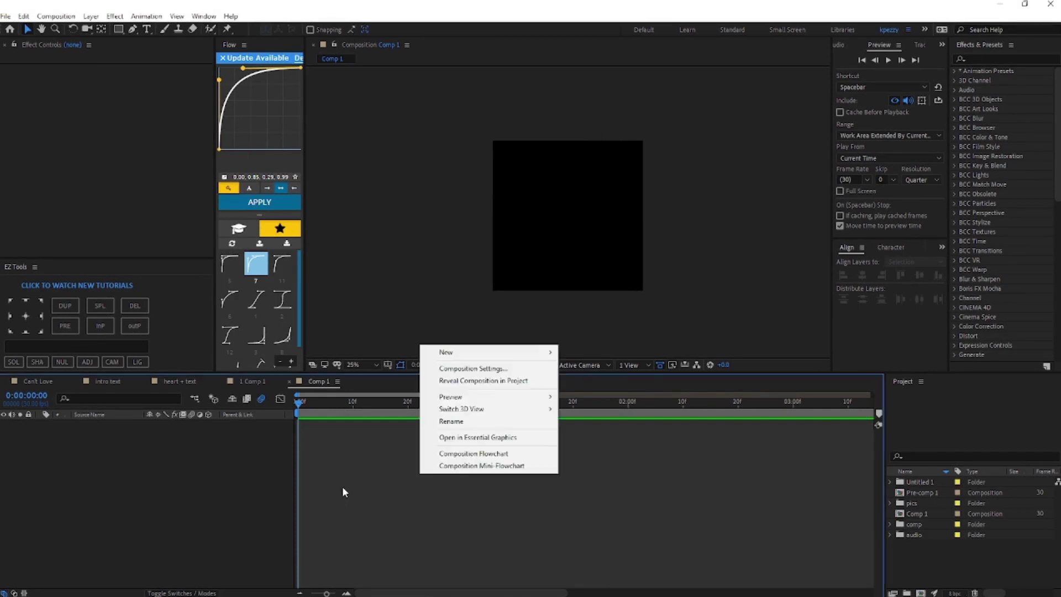
right_click(342, 486)
mouse_move(454, 366)
left_click(516, 385)
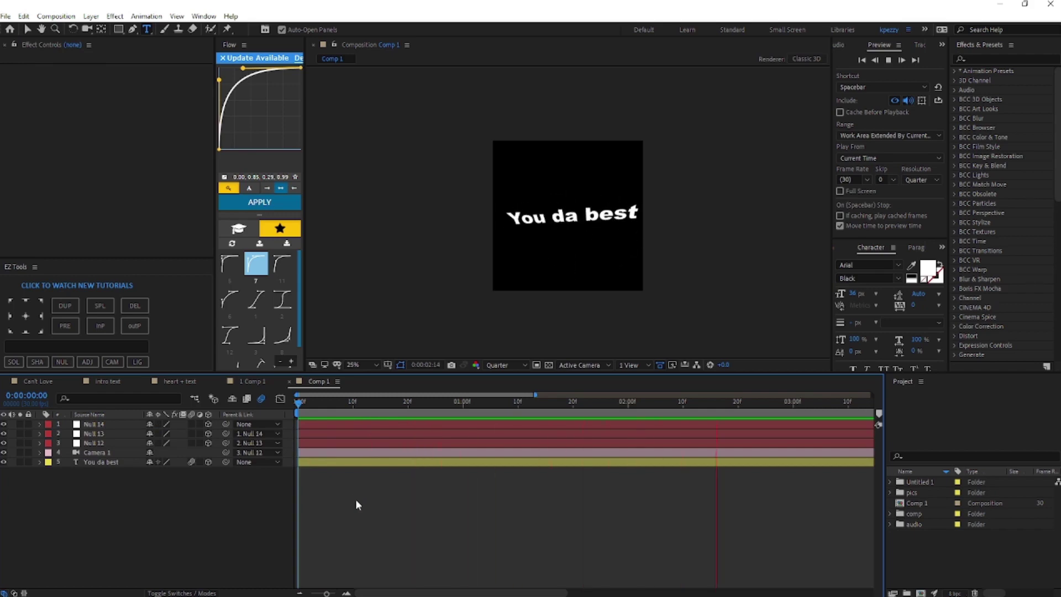
Stop the preview and pre-compose all the null, camera and text layers into Pre-comp 1, moving all attributes.
key("space")
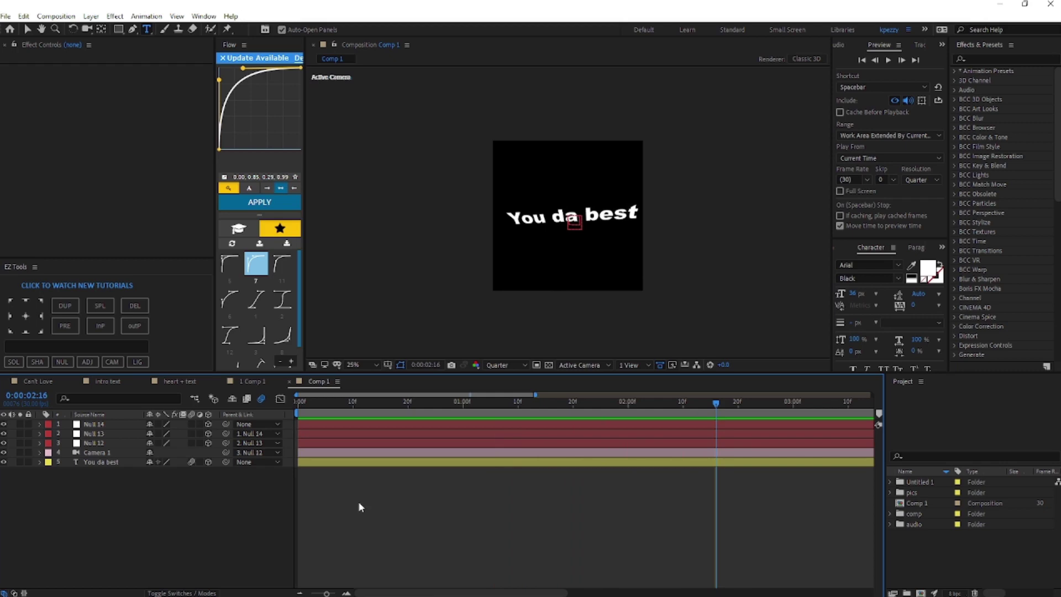
left_click_drag(358, 502, 403, 463)
key("ctrl+a")
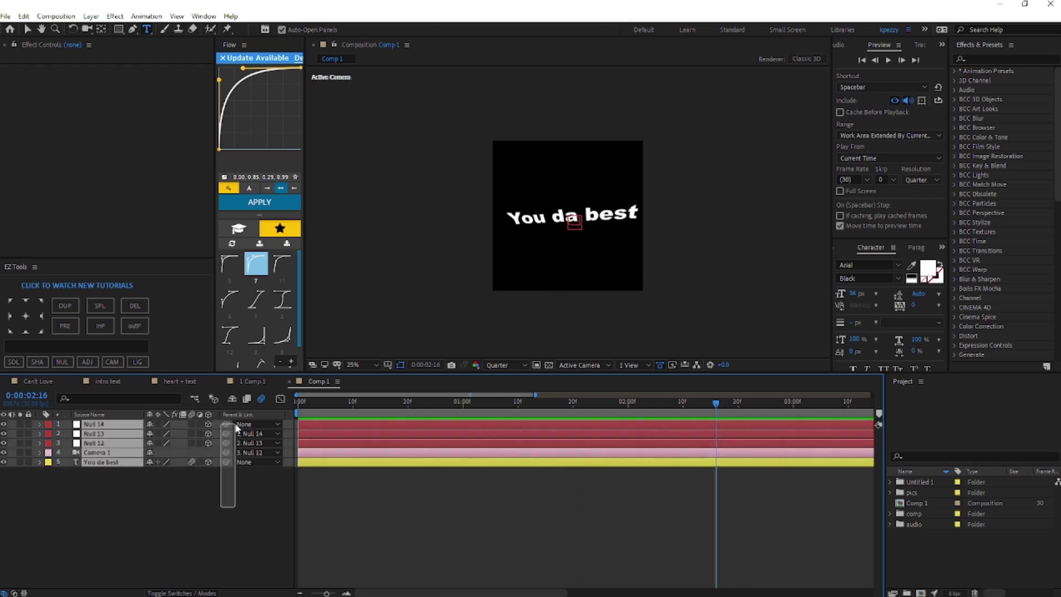
key("ctrl+shift+c")
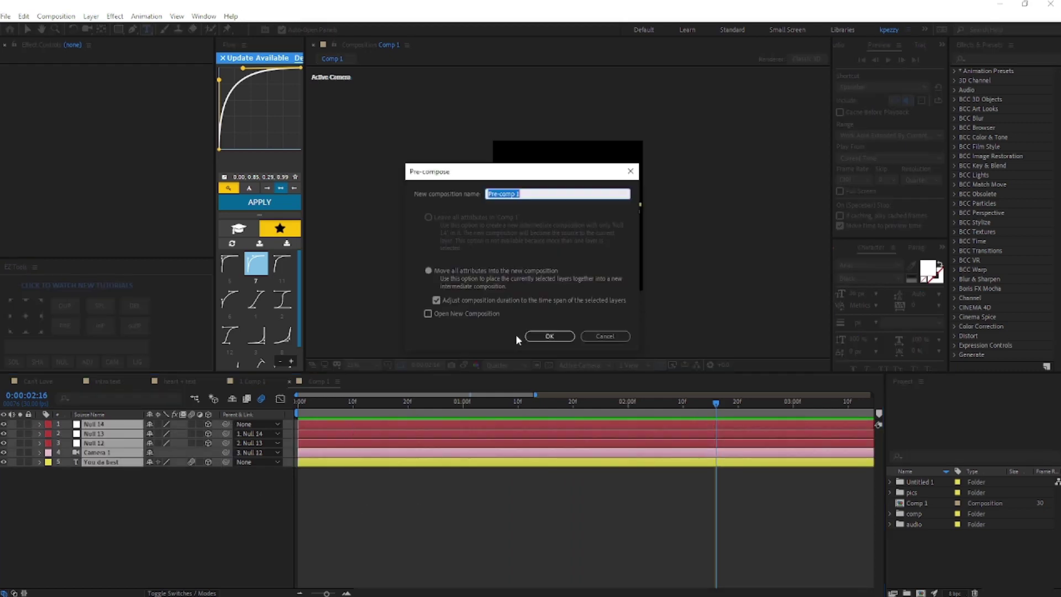
left_click(548, 337)
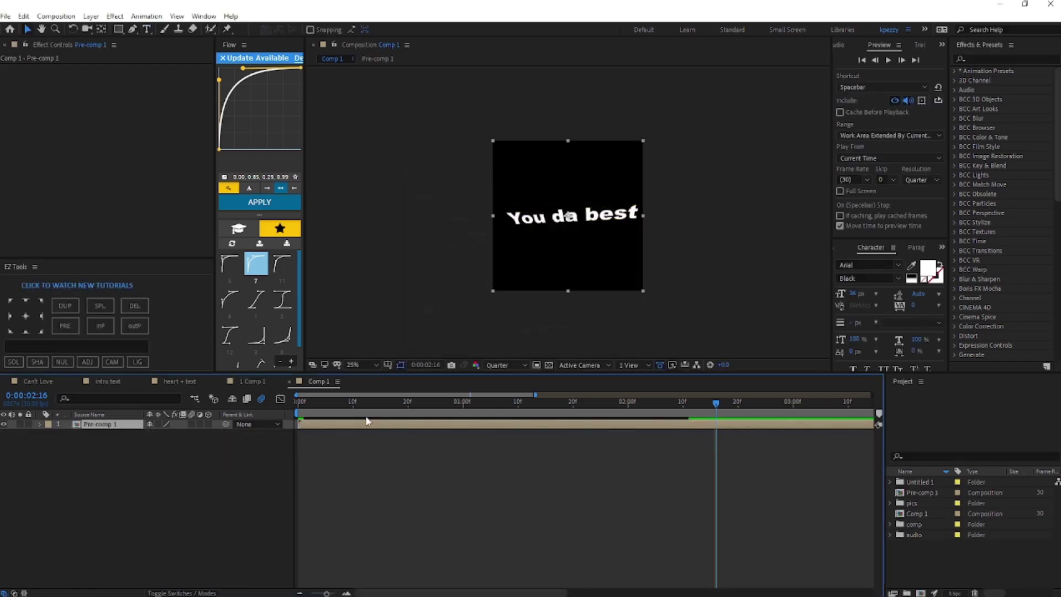
Duplicate the Pre-comp 1 layer and apply the Liquify effect to the lower copy.
key("ctrl+d")
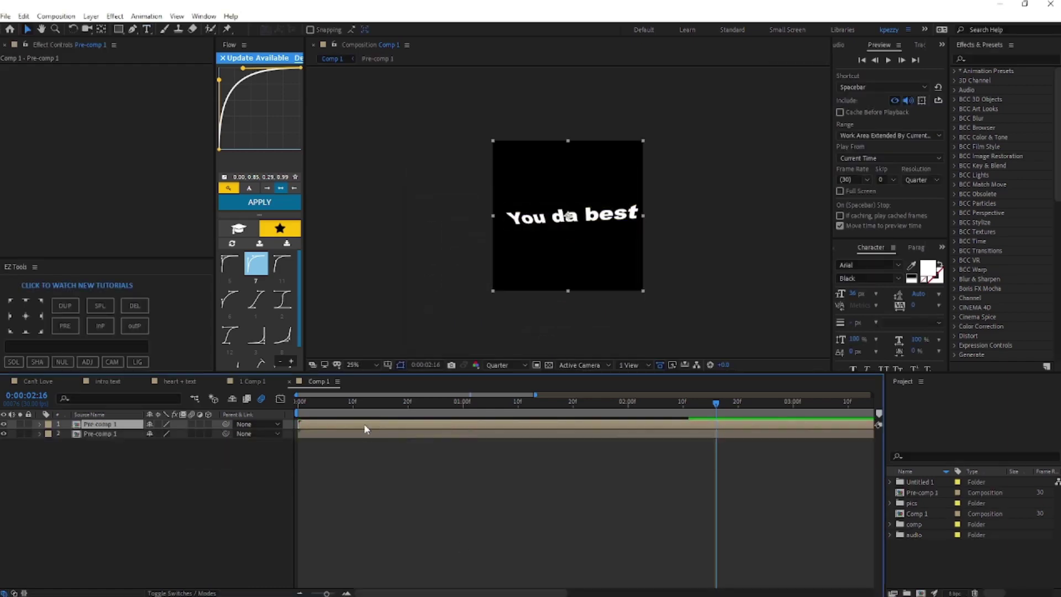
left_click(997, 60)
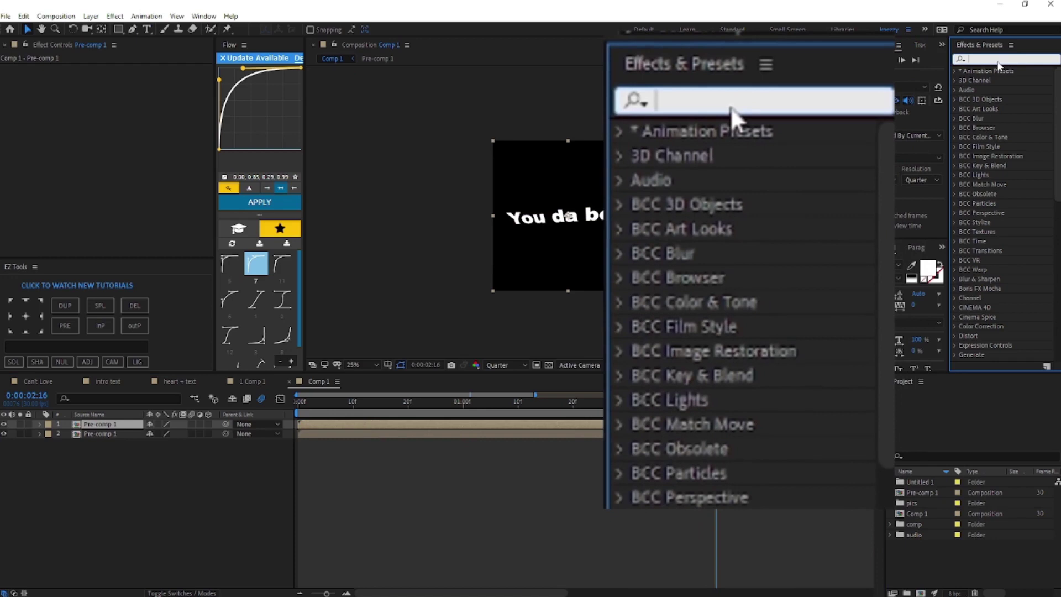
type("lliqu")
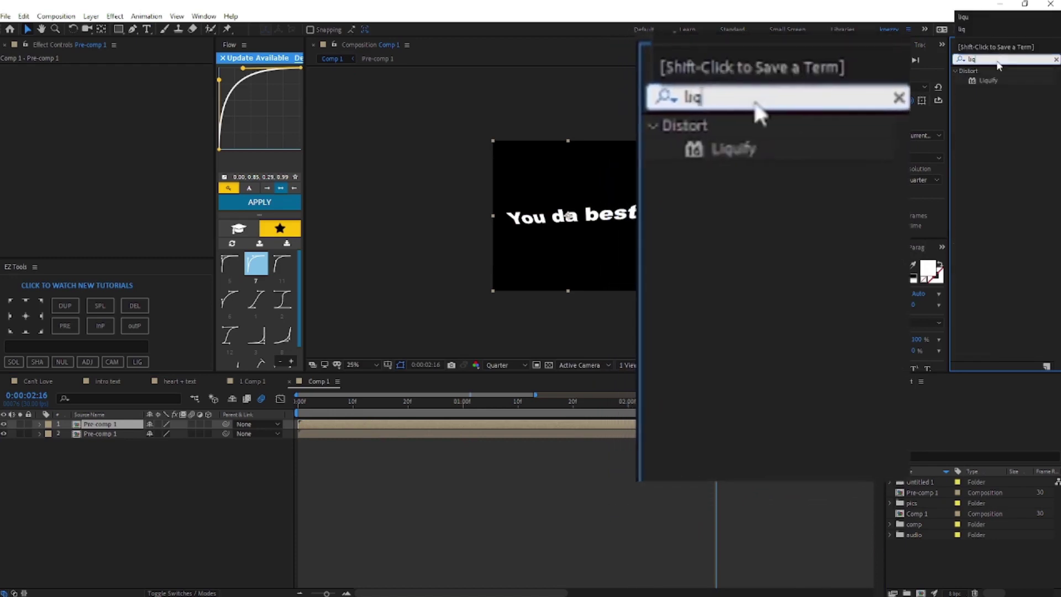
left_click_drag(989, 81, 472, 433)
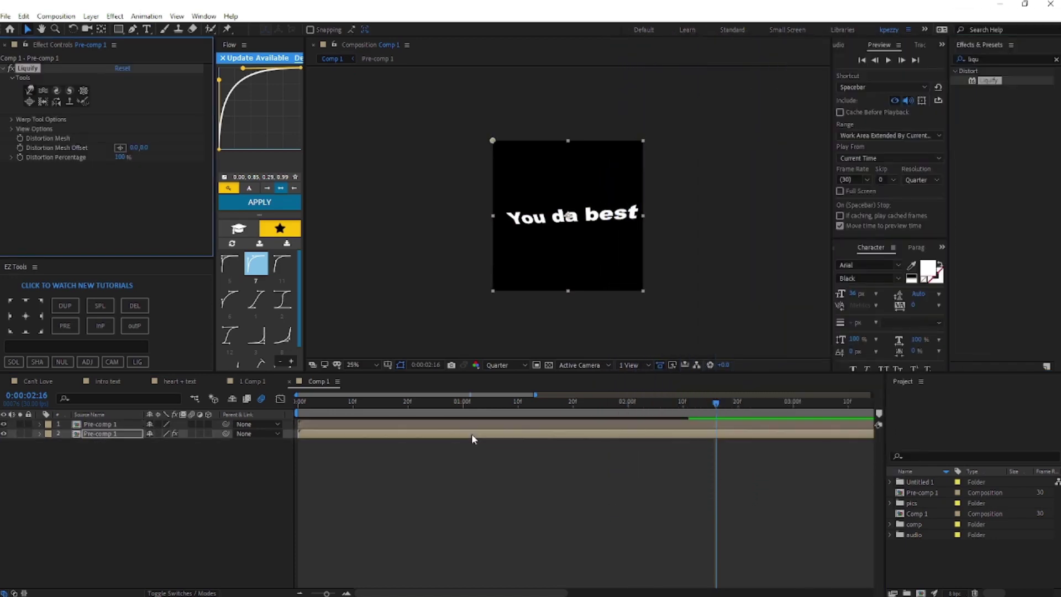
Hide the upper Pre-comp 1 copy and smear the text's letters downward into long drips with Liquify.
left_click(3, 424)
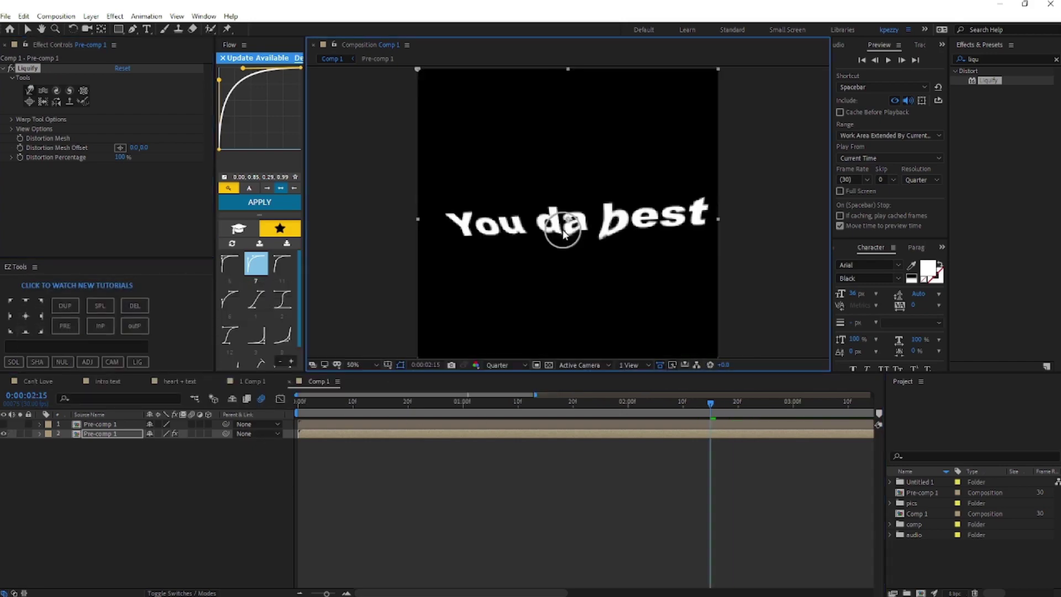
left_click_drag(563, 232, 564, 299)
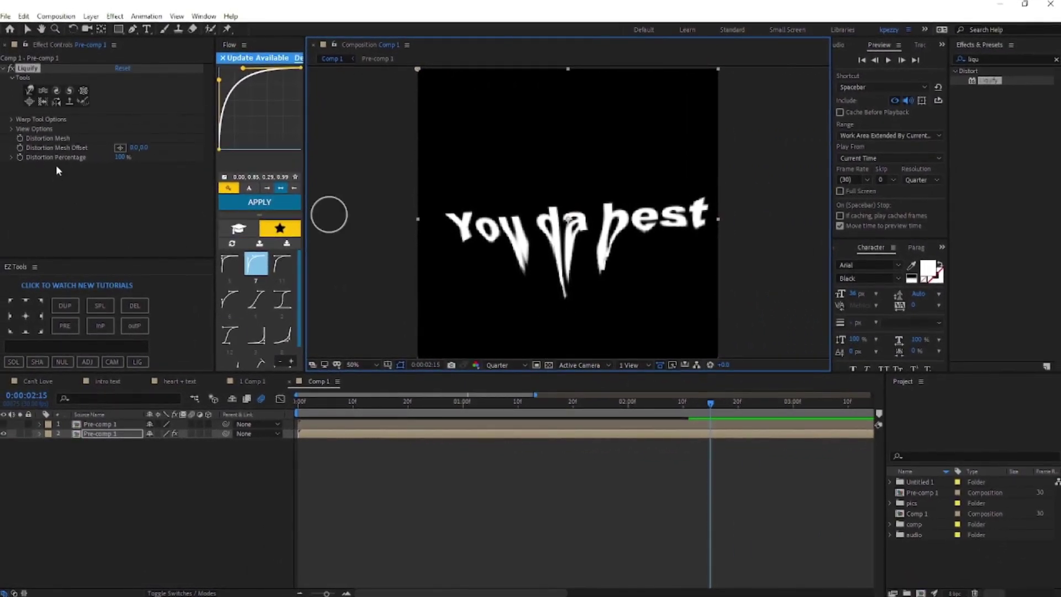
Keyframe Liquify's Distortion Percentage from 0% at frame 10 to 100% at 0:00:01:02.
left_click(354, 408)
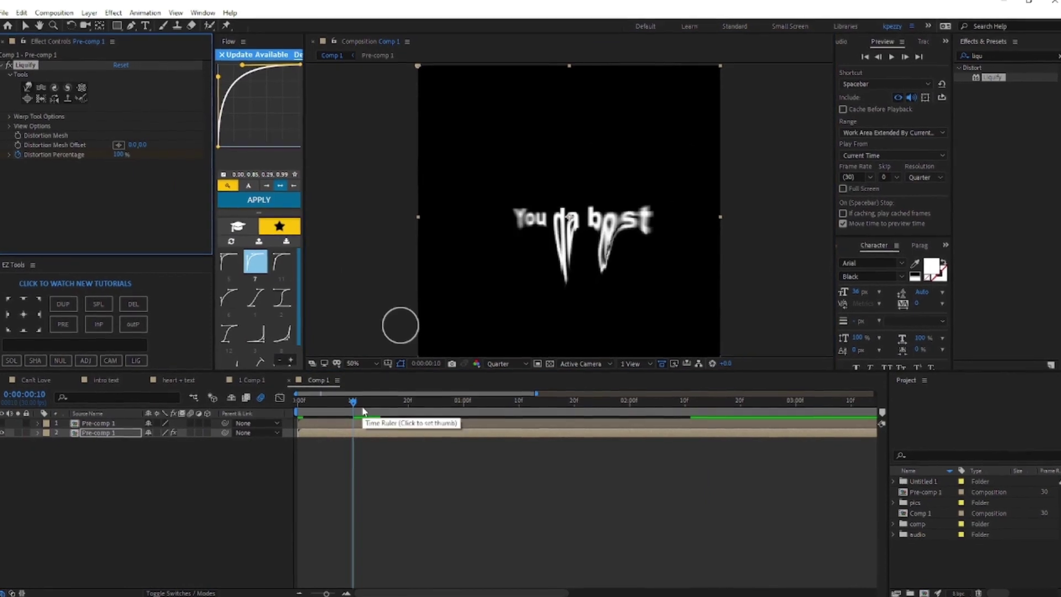
left_click(110, 141)
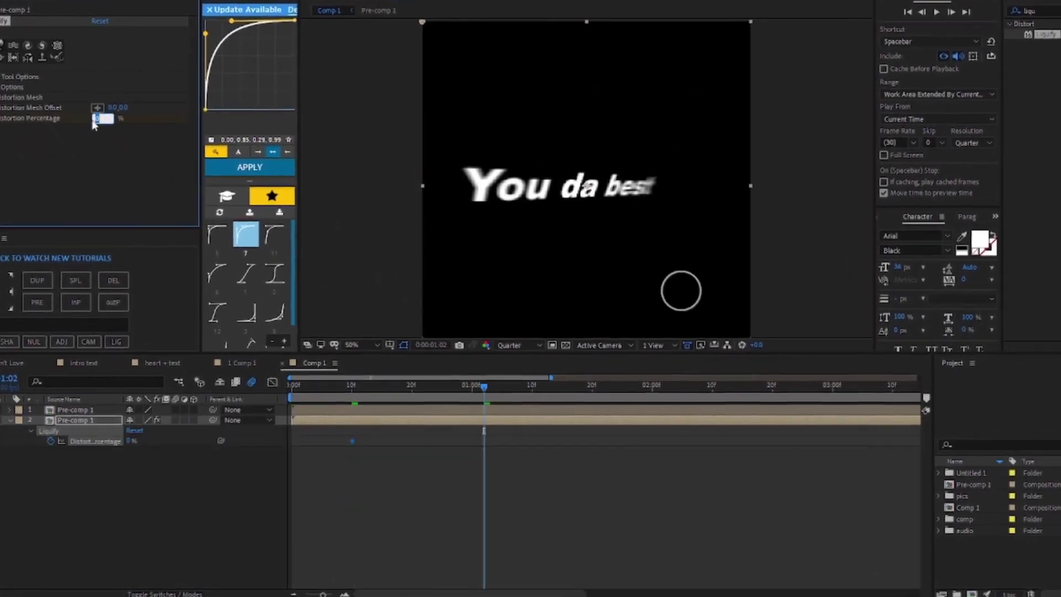
type("100")
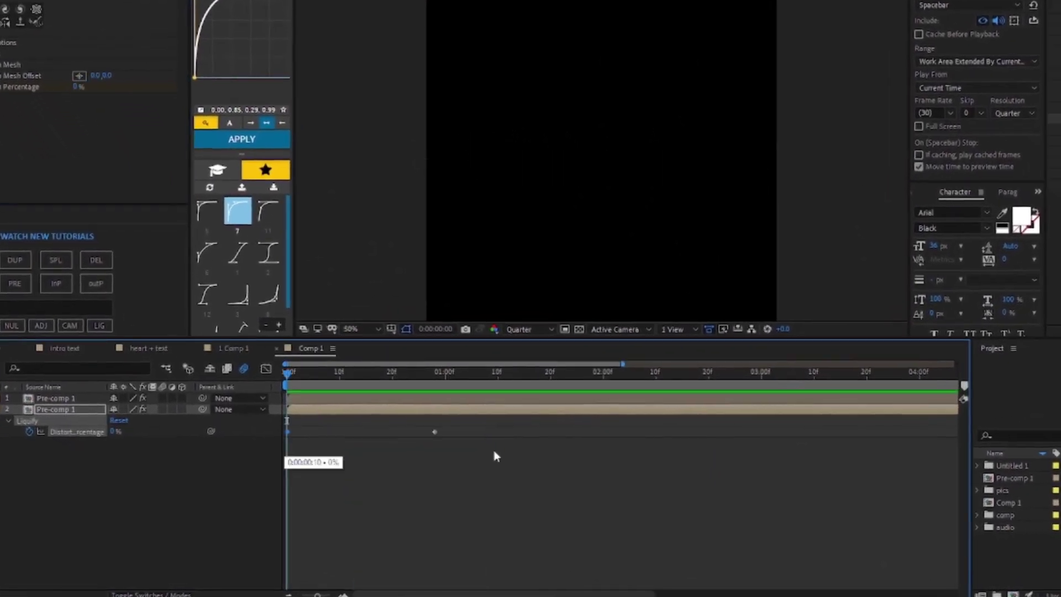
Ease both Distortion Percentage keyframes and shape their value graph to rise steeply first and level off gradually.
left_click_drag(496, 456, 278, 431)
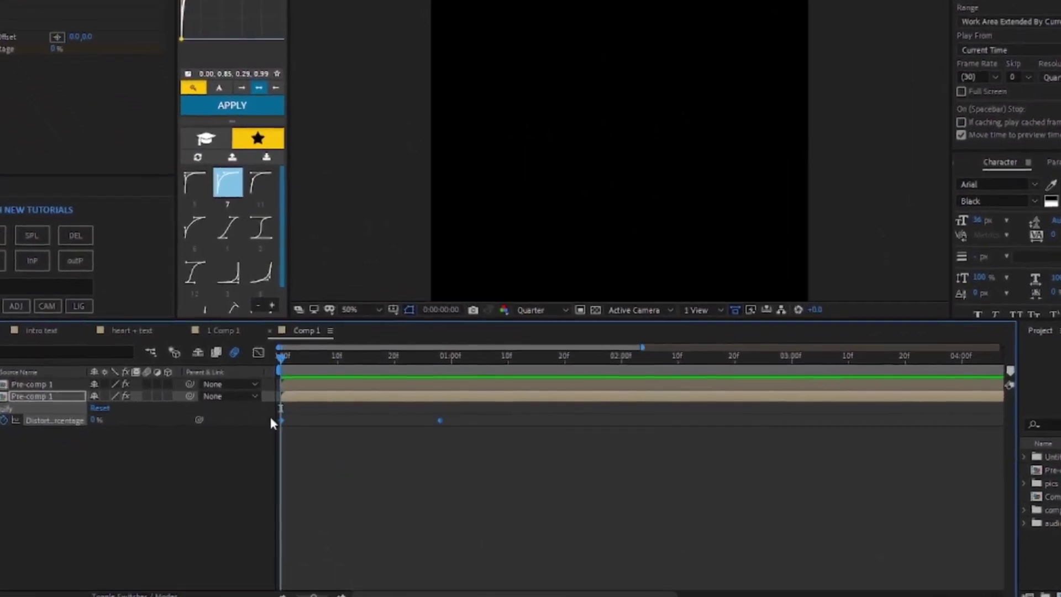
left_click(221, 67)
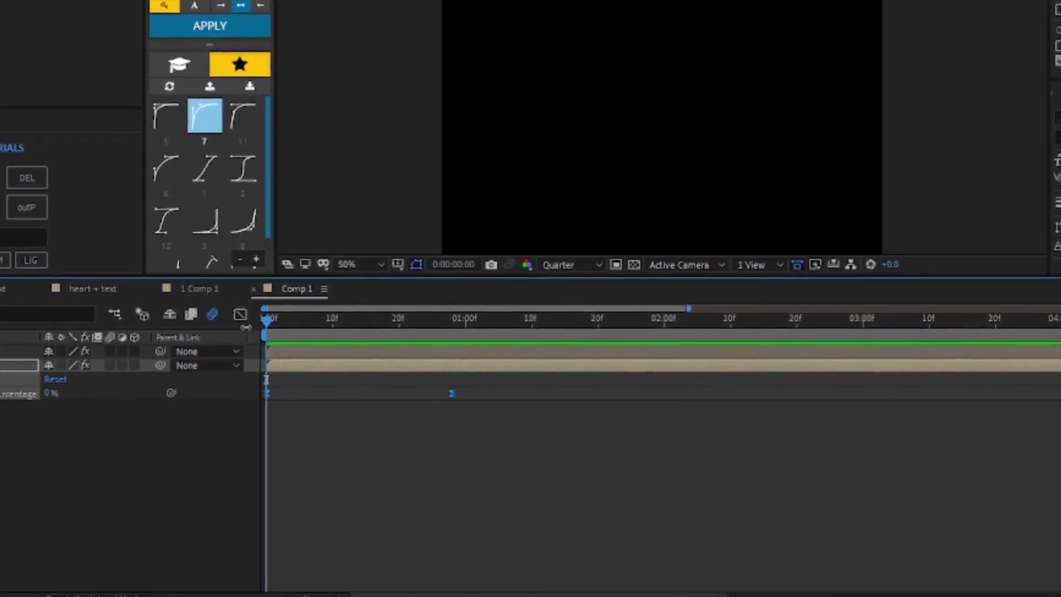
left_click(231, 294)
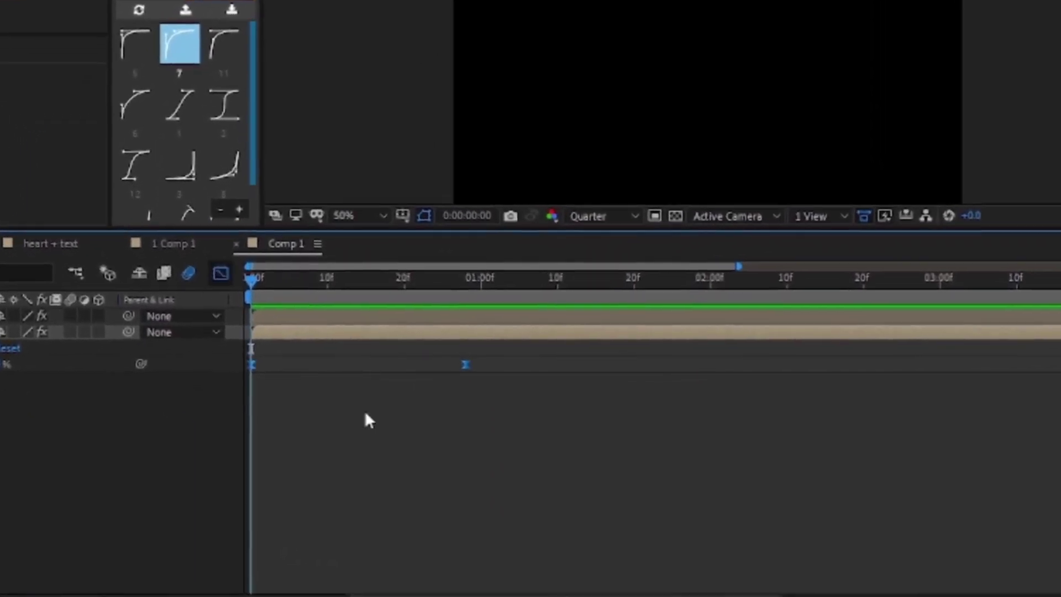
right_click(460, 364)
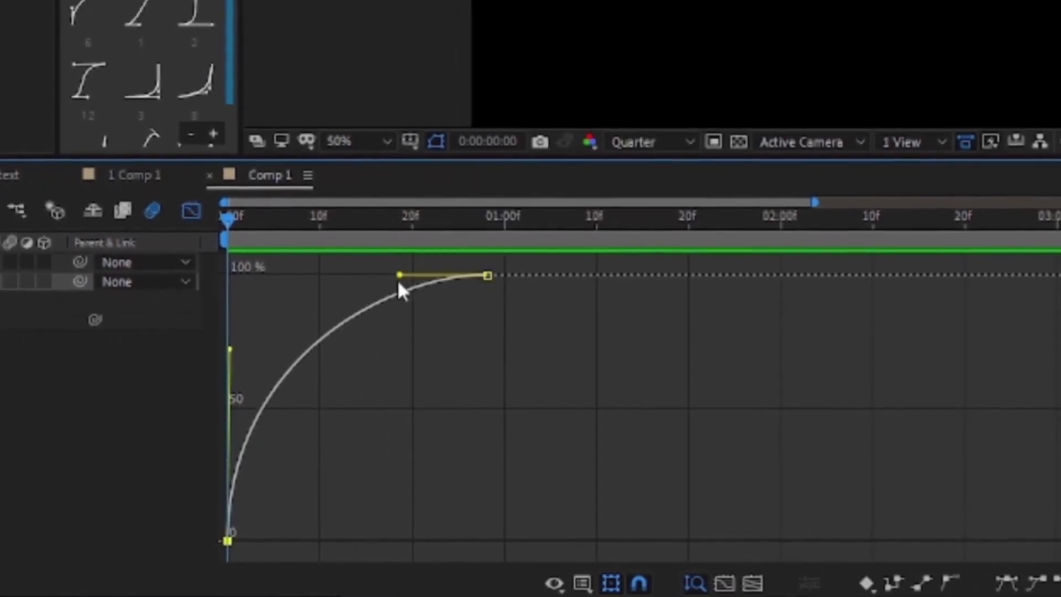
left_click_drag(397, 281, 284, 281)
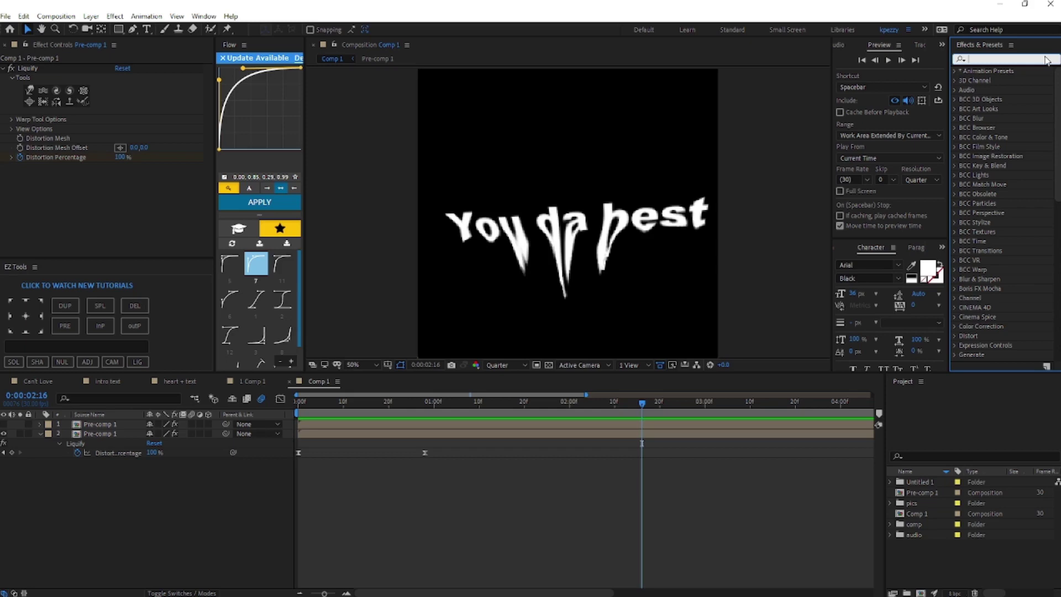
Apply the Glitchify effect to the lower Pre-comp 1 layer and set its Glitchify Amount to 30.
type("glitchi")
left_click_drag(989, 80, 570, 437)
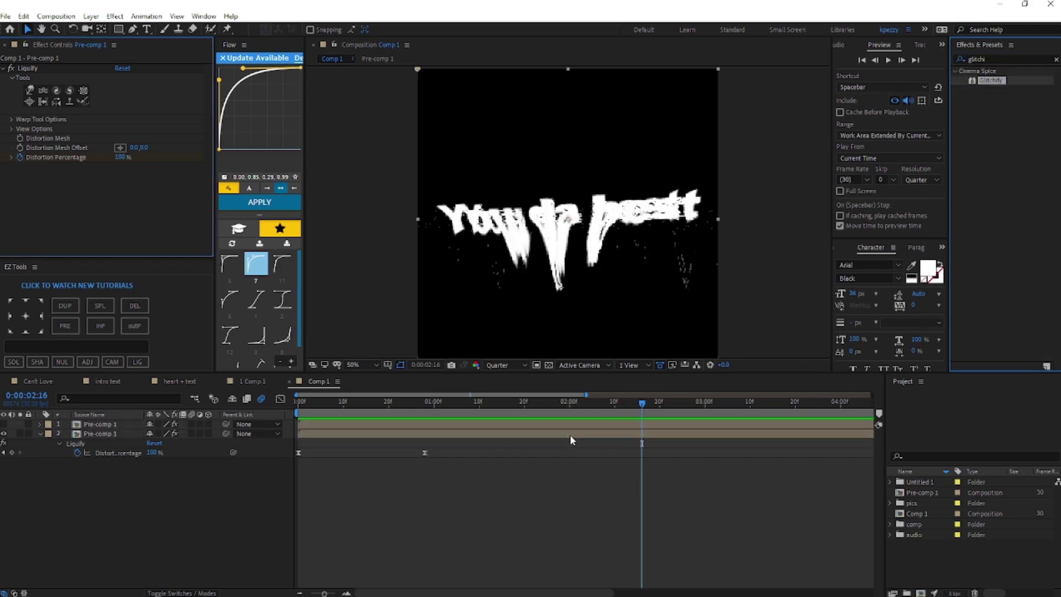
left_click(120, 87)
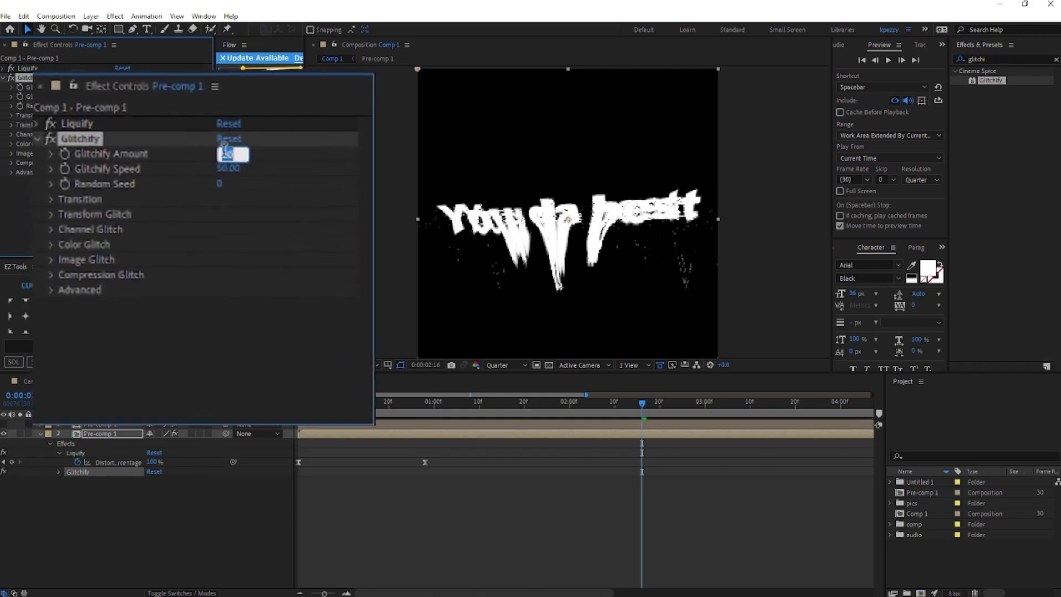
type("30")
key("Return")
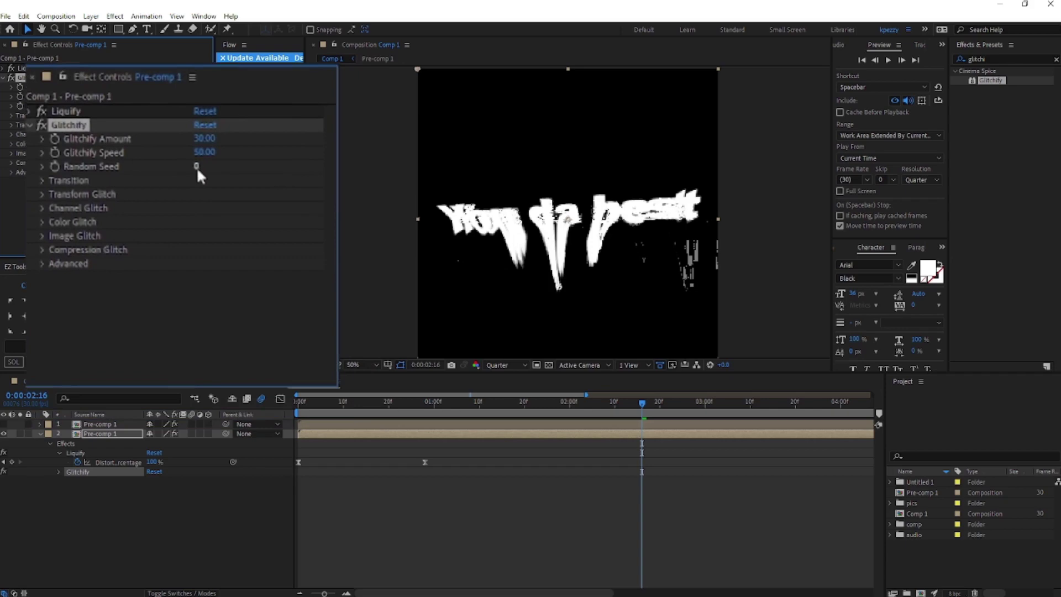
Find the omino diffusion effect and apply it to the lower Pre-comp 1 layer.
left_click(1056, 60)
type("omino")
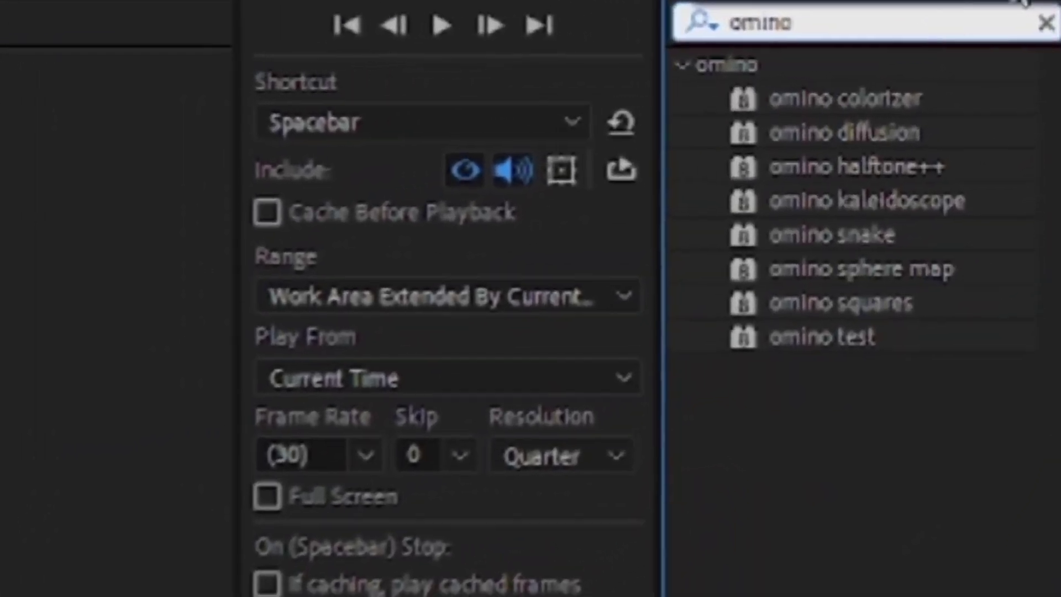
left_click_drag(873, 138, 504, 354)
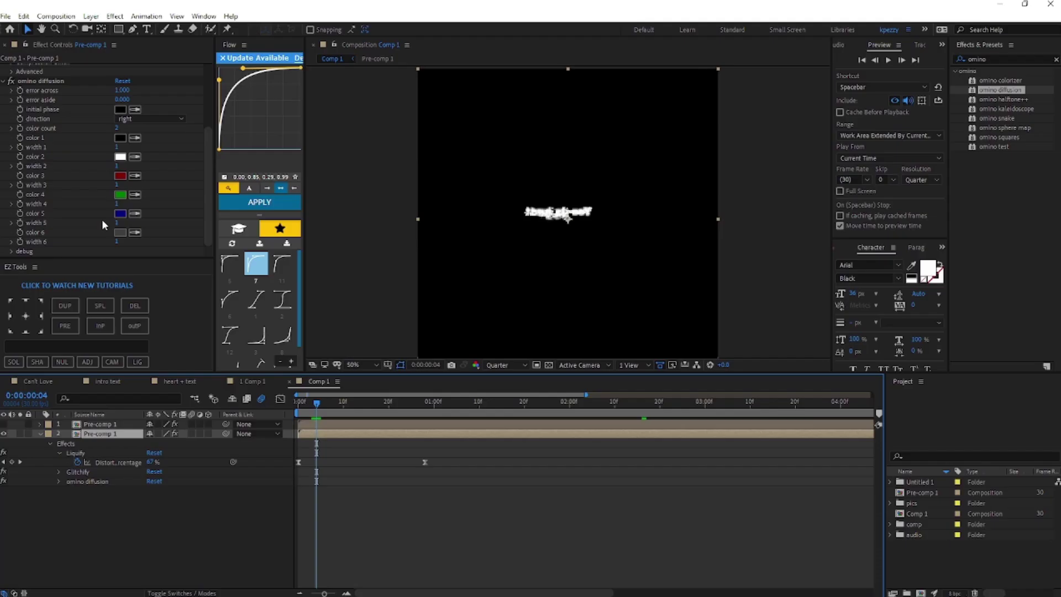
Keyframe omino diffusion's error across from 1.000 at frame 4 to 1.300 at frame 28.
left_click(20, 95)
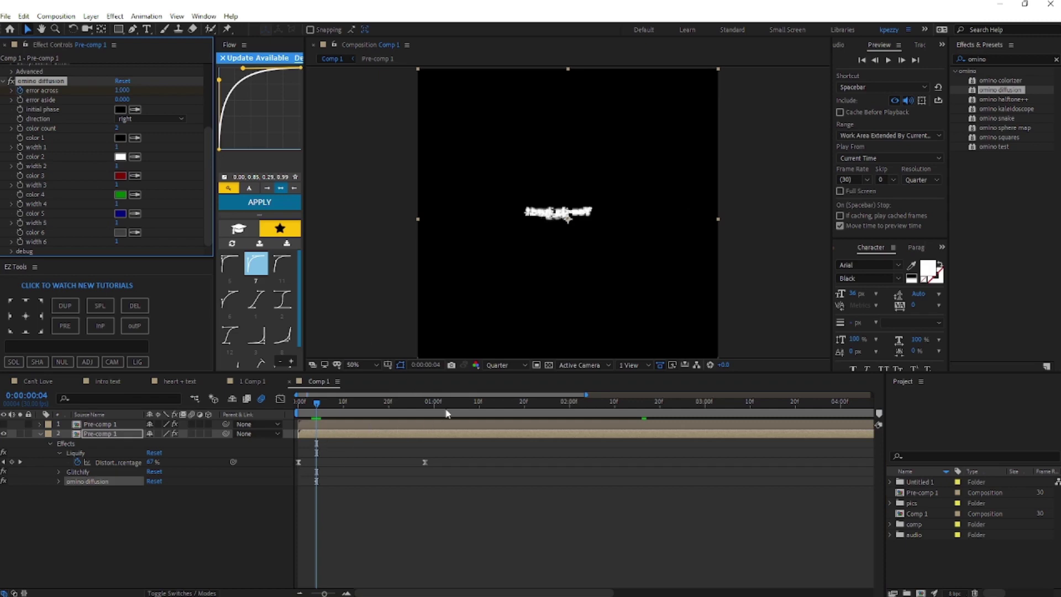
left_click_drag(431, 406, 426, 404)
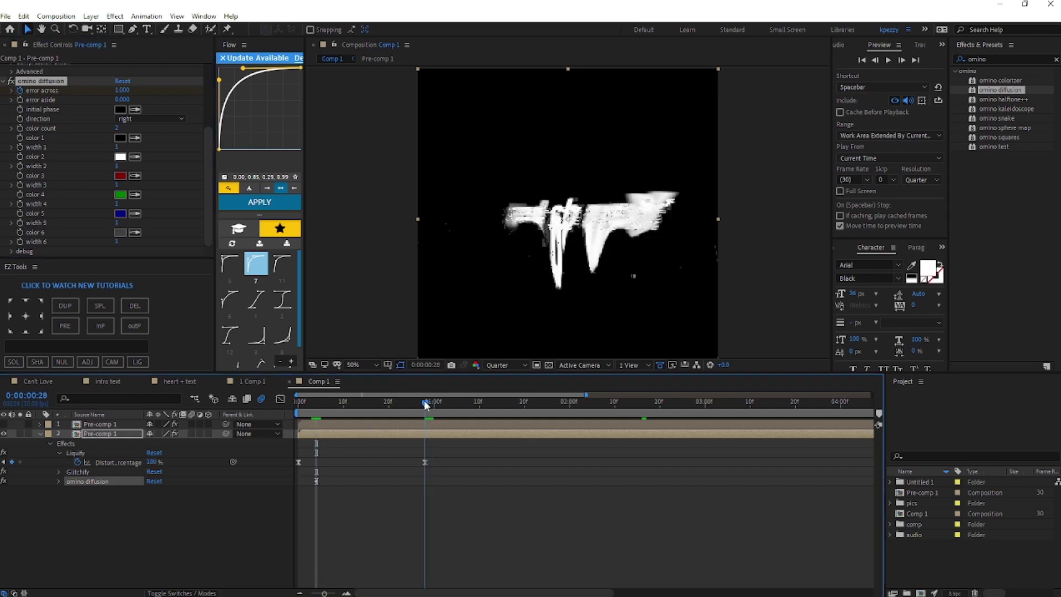
left_click(123, 92)
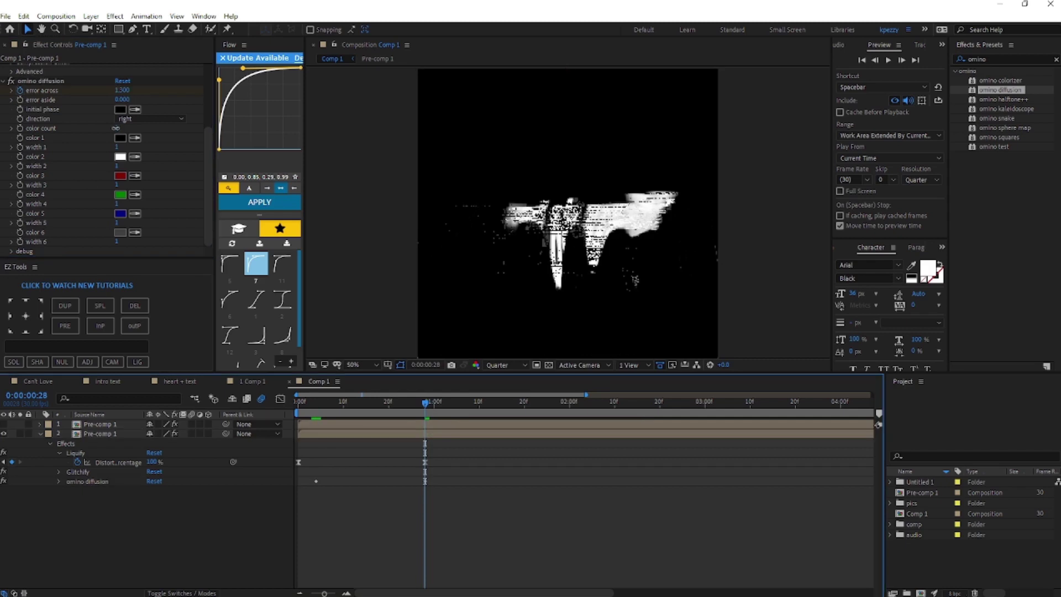
left_click(117, 129)
key("Return")
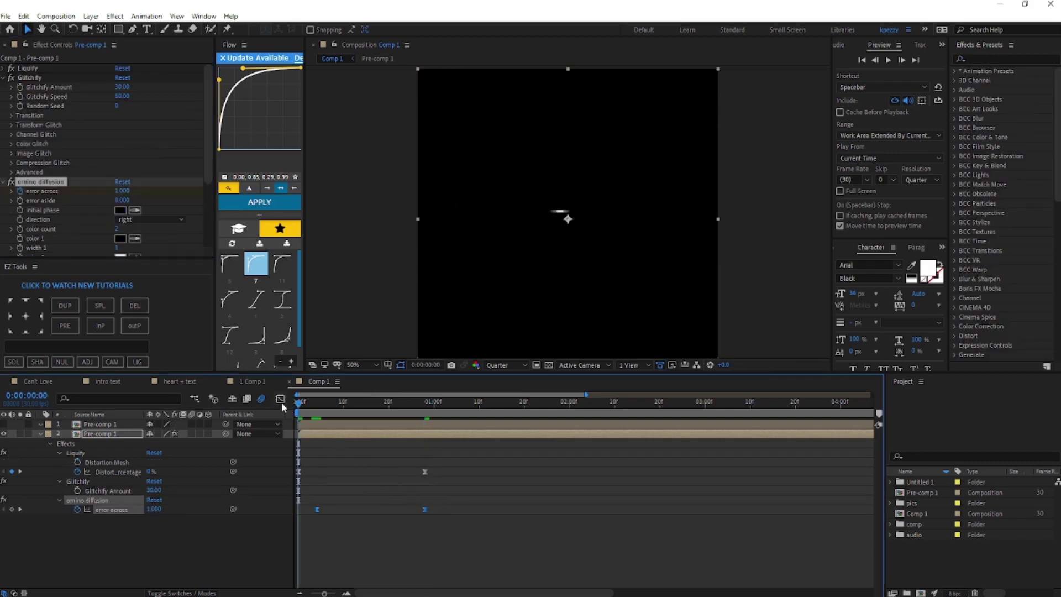
Lengthen the easing handles on both error across keyframes in the value graph for a steeper S-curve.
key("shift+F3")
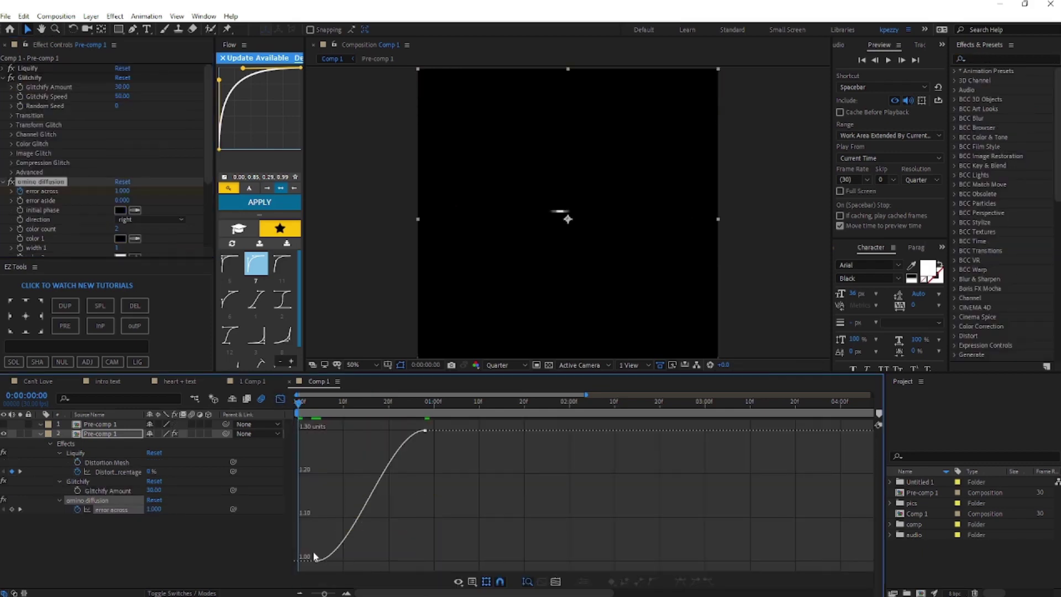
left_click_drag(308, 550, 390, 561)
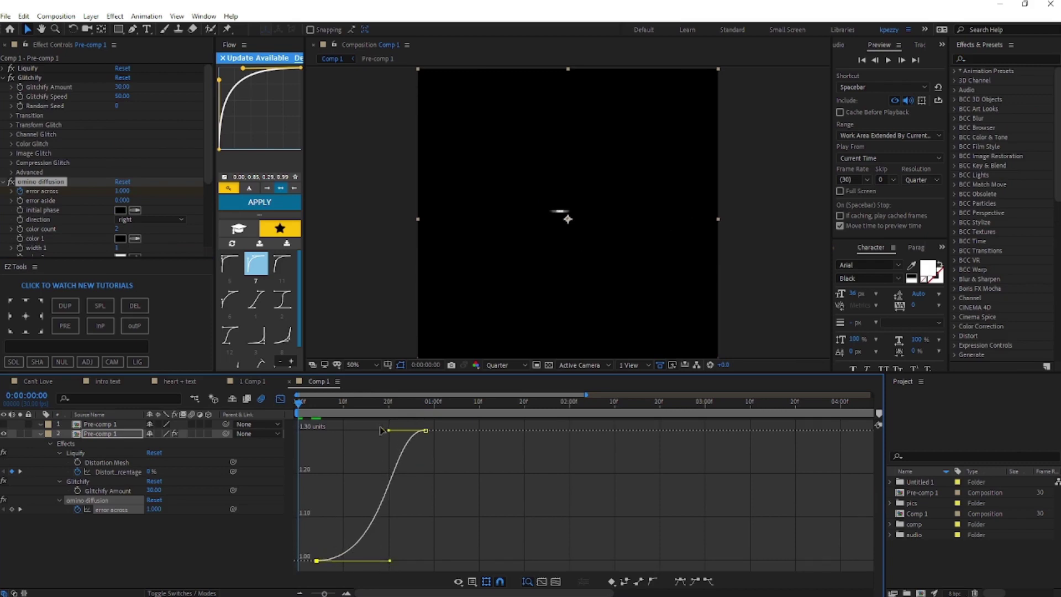
left_click_drag(390, 430, 343, 426)
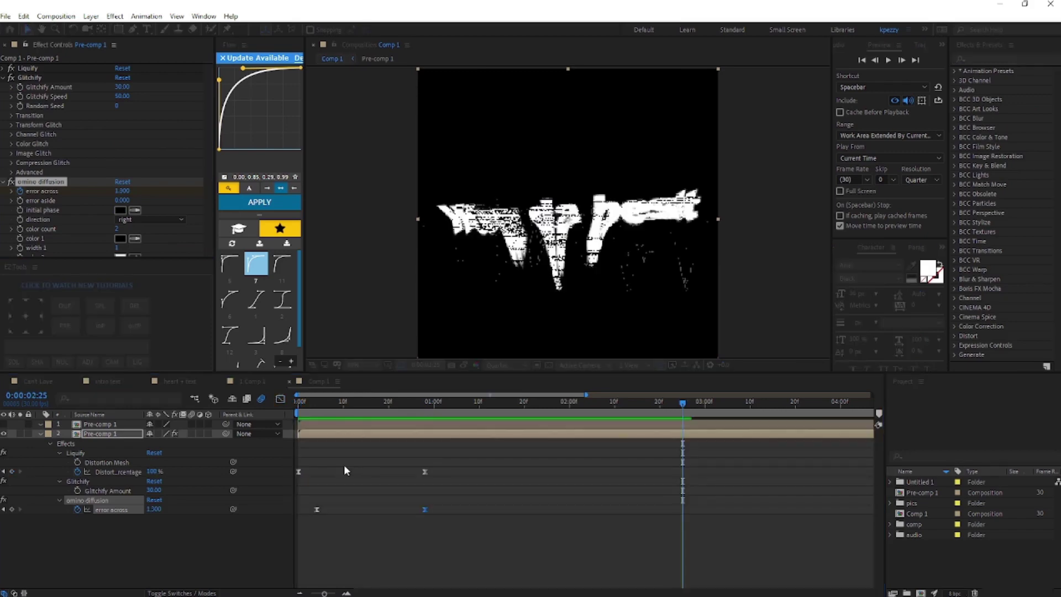
Pre-compose the distorted layer as Pre-comp 1 Comp 1 with all attributes moved, and apply omino diffusion to it.
key("ctrl+shift+c")
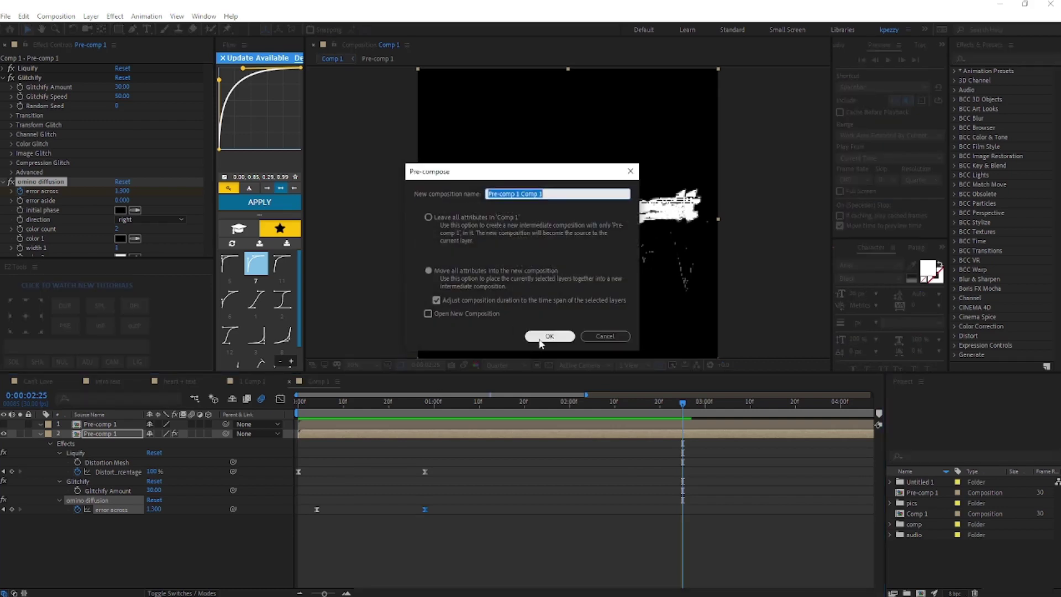
left_click(549, 334)
left_click(981, 62)
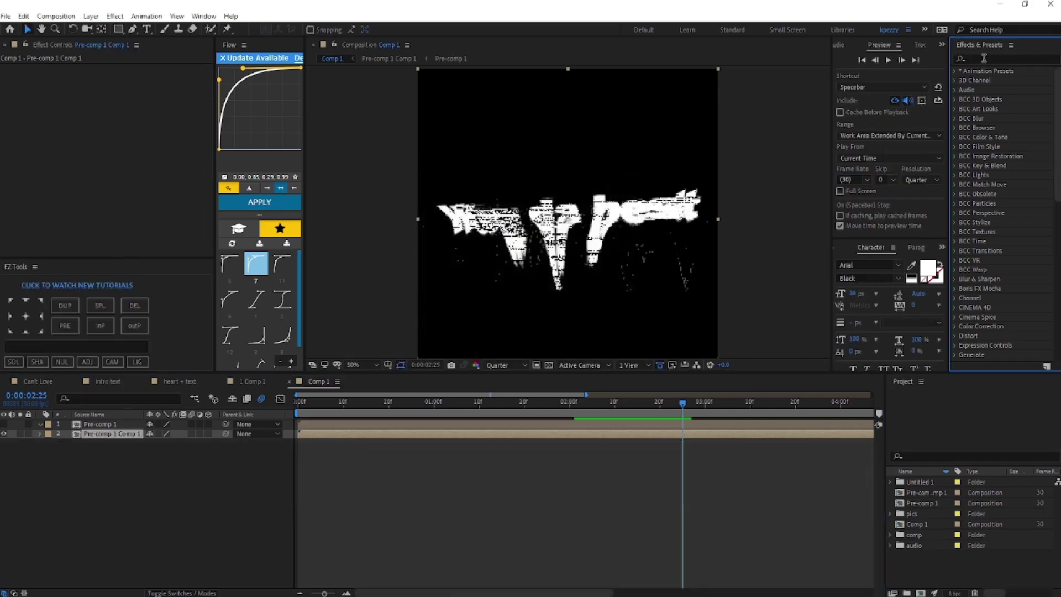
type("omin")
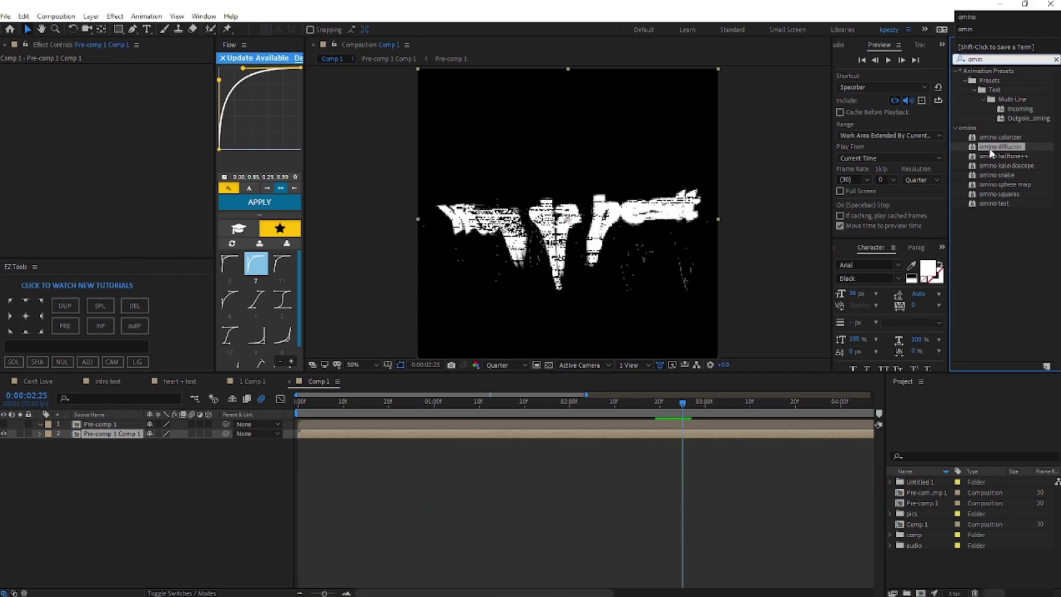
left_click_drag(991, 148, 904, 214)
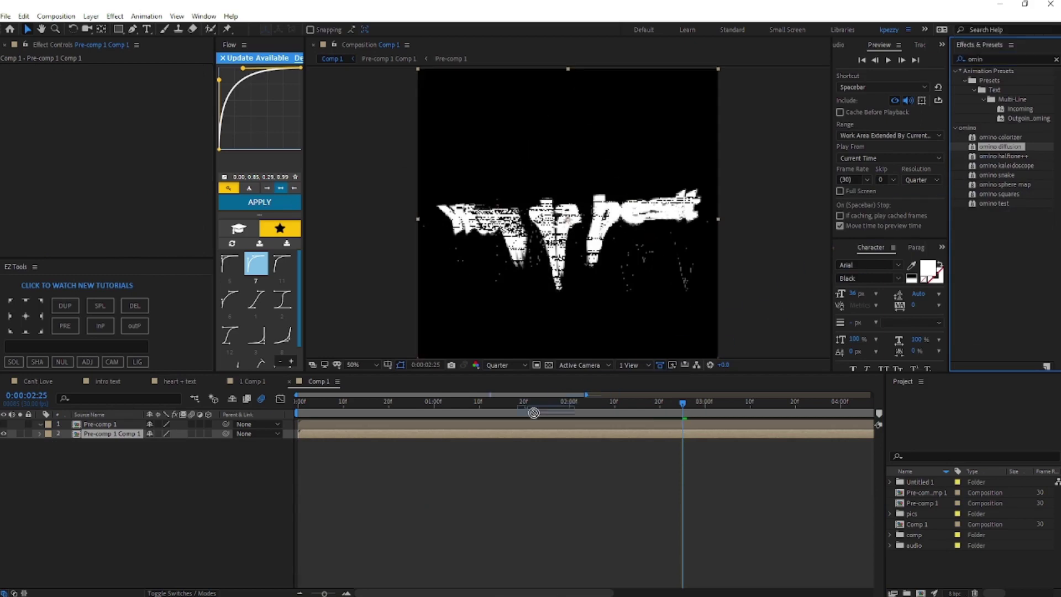
left_click_drag(534, 412, 432, 431)
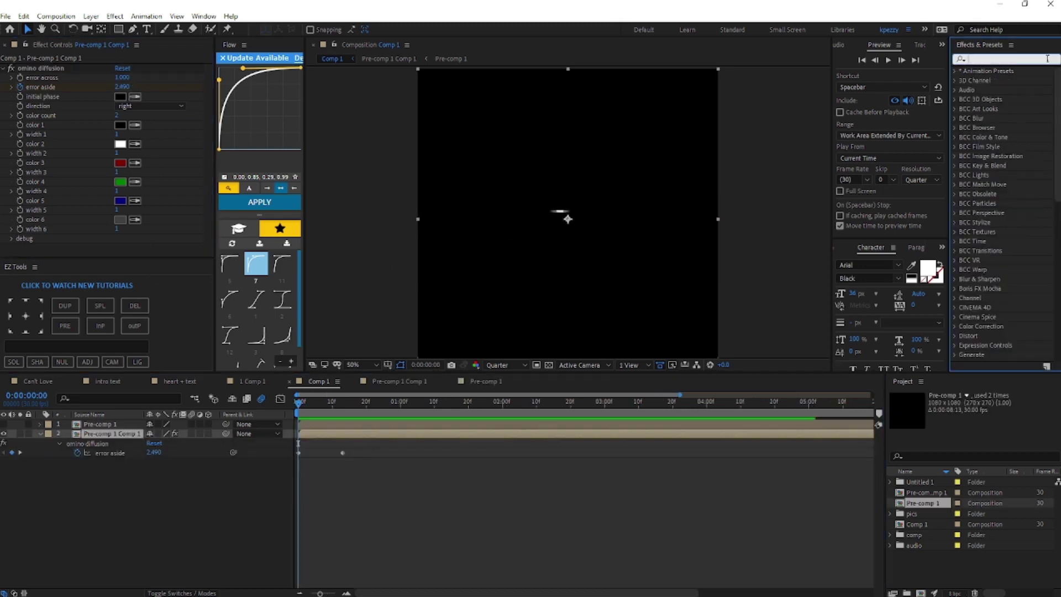
Apply the Plugin Everything Deep Glow effect to the Pre-comp 1 Comp 1 layer.
type("deep")
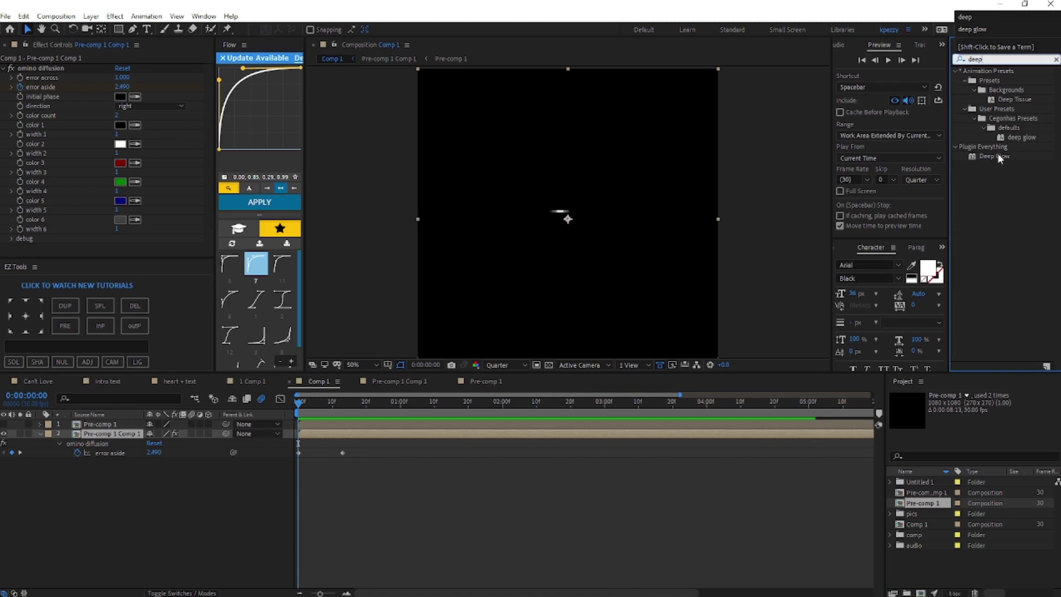
left_click_drag(999, 159, 344, 436)
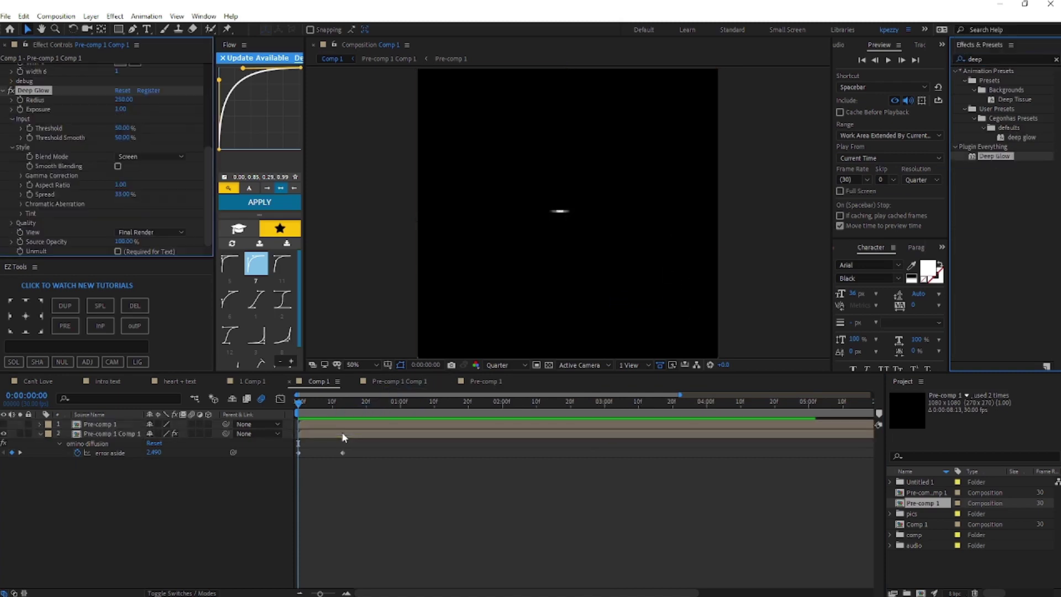